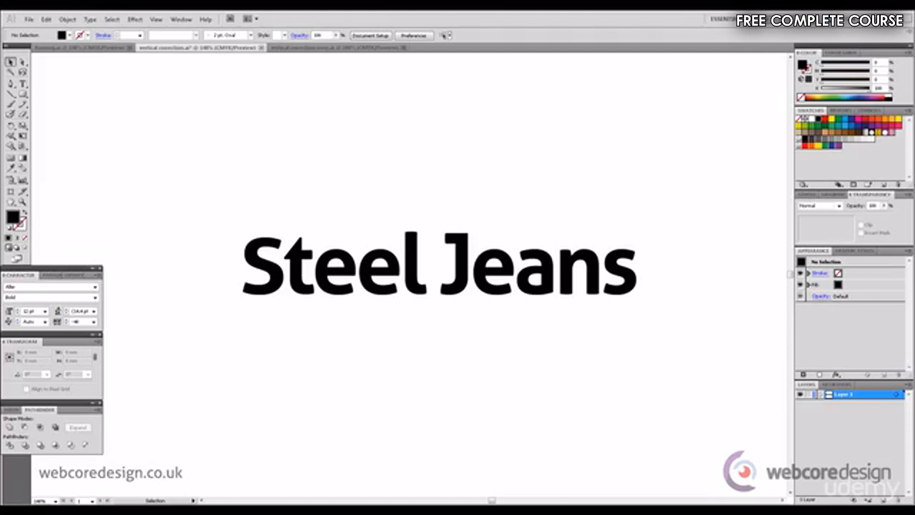
Step: Examine how the Steel Jeans letters are organised inside Layer 1 and select the letter S on its own
click(819, 395)
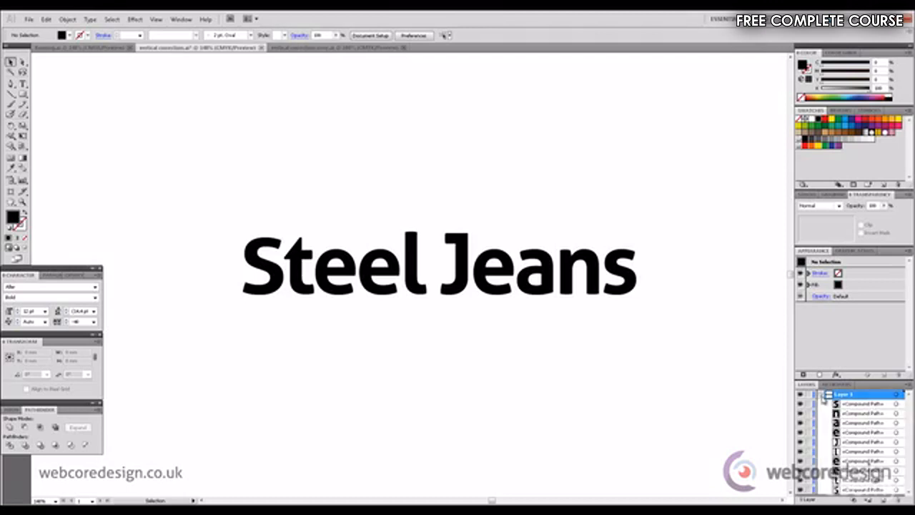
click(820, 396)
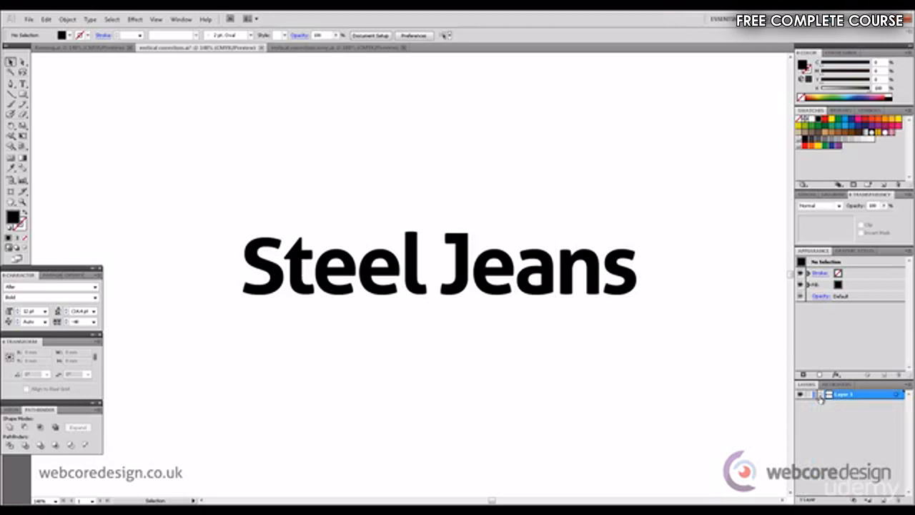
click(261, 245)
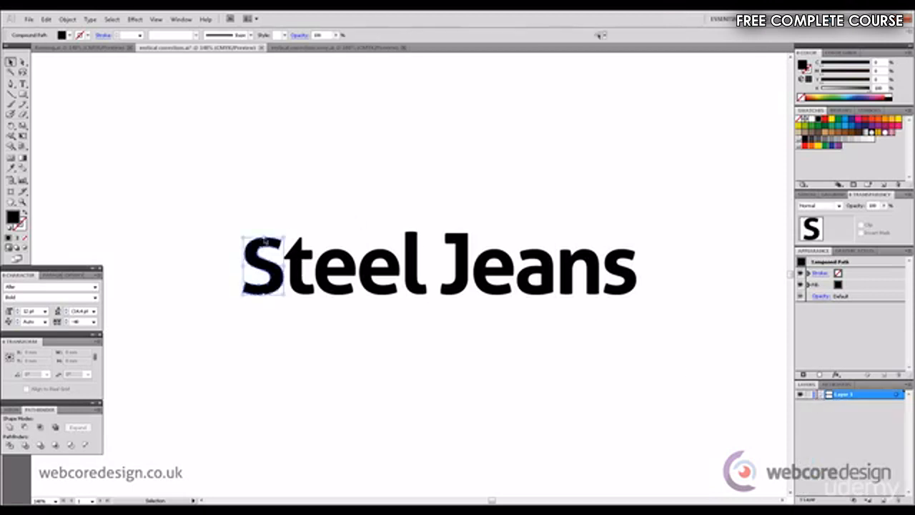
click(478, 220)
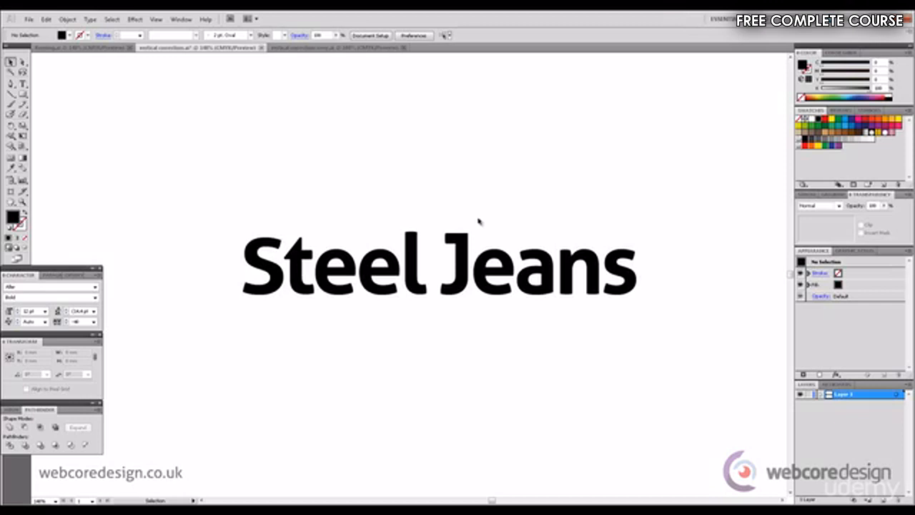
click(821, 394)
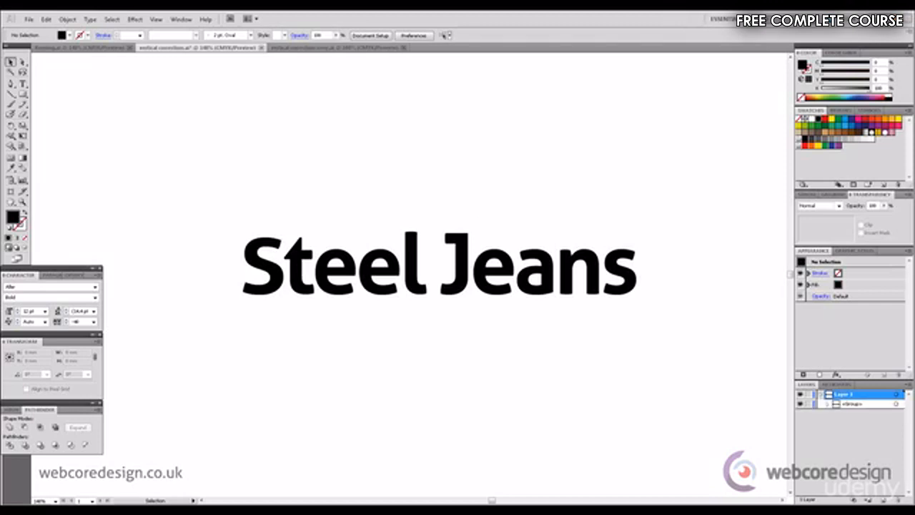
Step: Show the document grid and move the whole Steel Jeans wordmark up so the top of the J meets a grid line
click(156, 19)
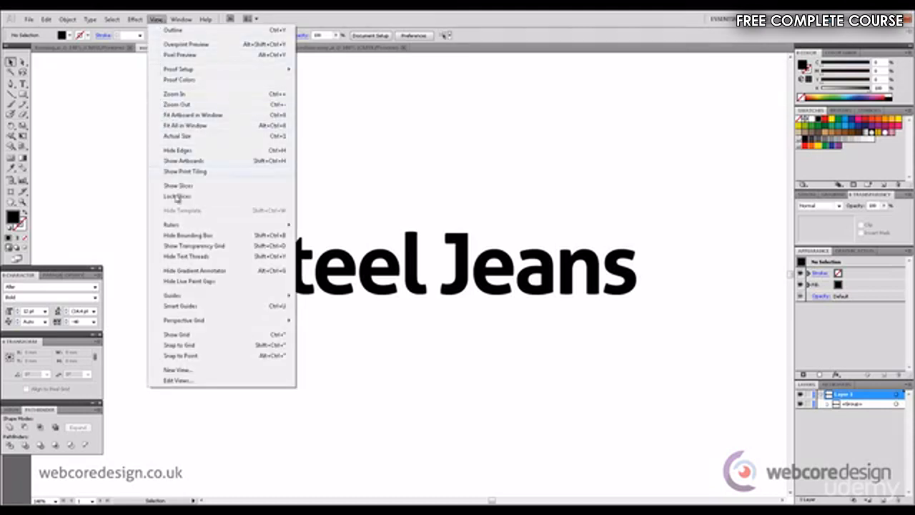
click(202, 337)
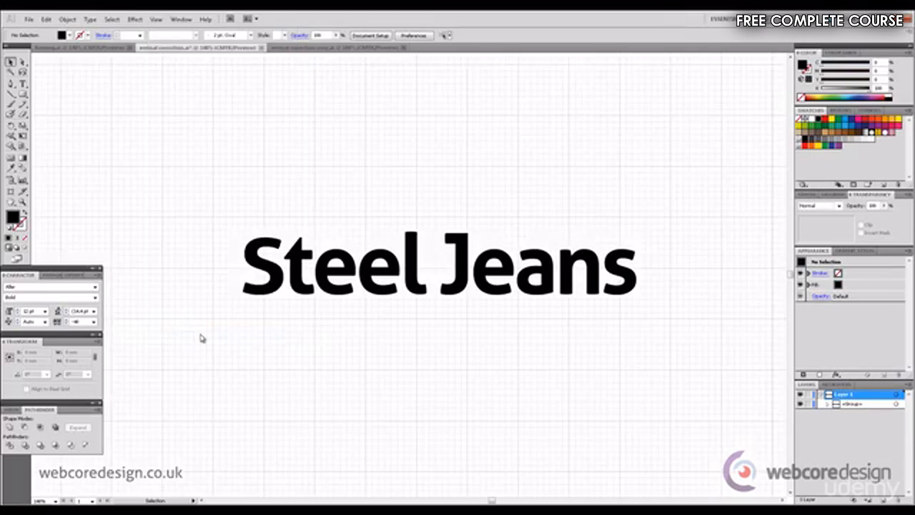
drag(228, 225, 699, 341)
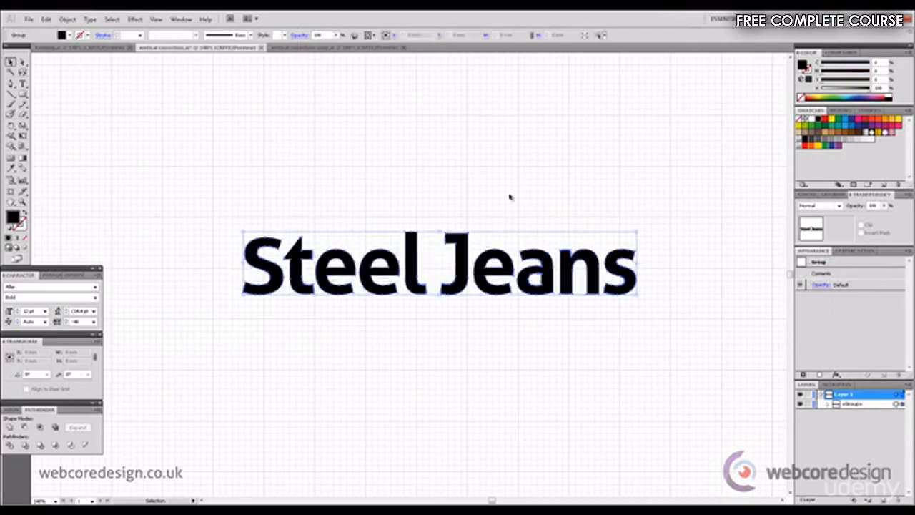
drag(465, 244, 457, 230)
click(462, 188)
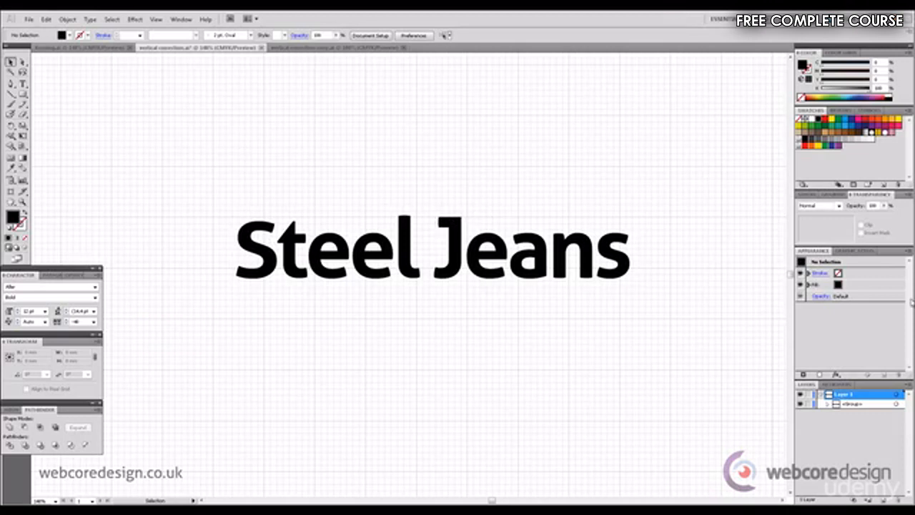
Step: Ungroup the Steel Jeans letters and stretch the S upward so its top reaches the same grid line as the J
drag(230, 198, 250, 300)
click(68, 19)
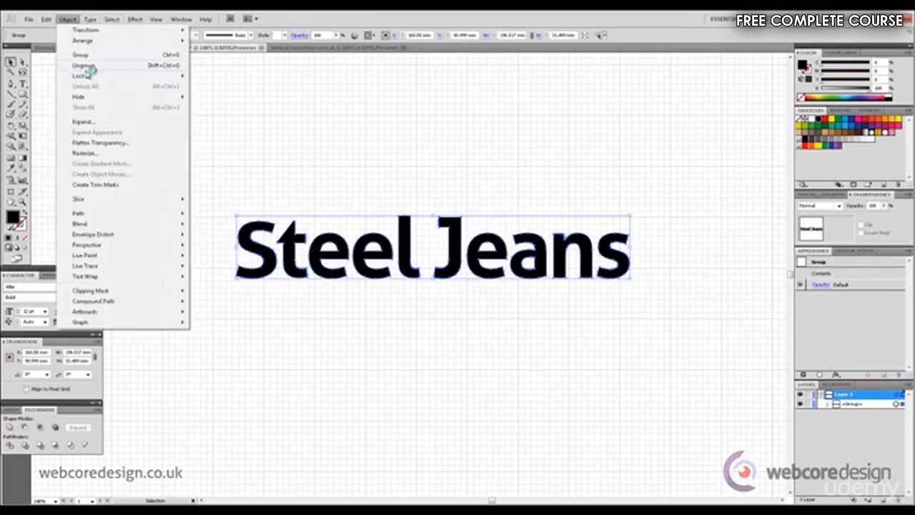
click(90, 67)
drag(233, 181, 261, 305)
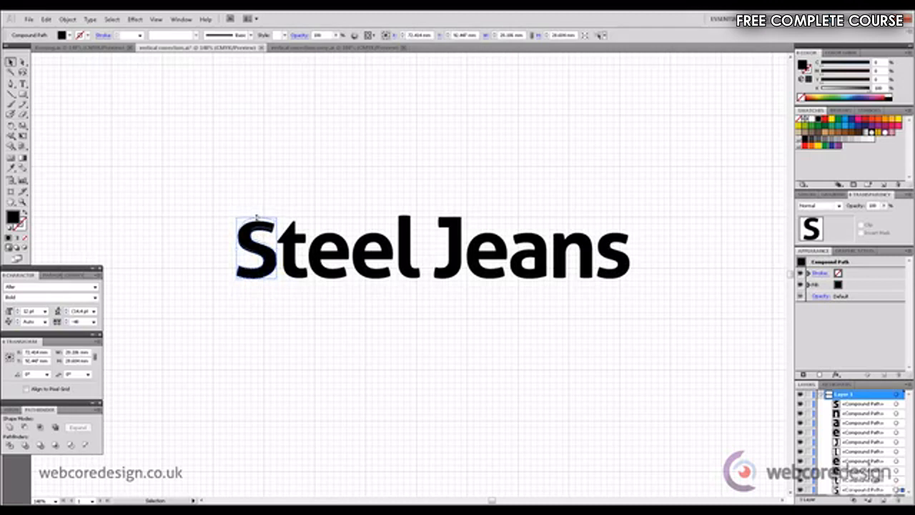
click(325, 195)
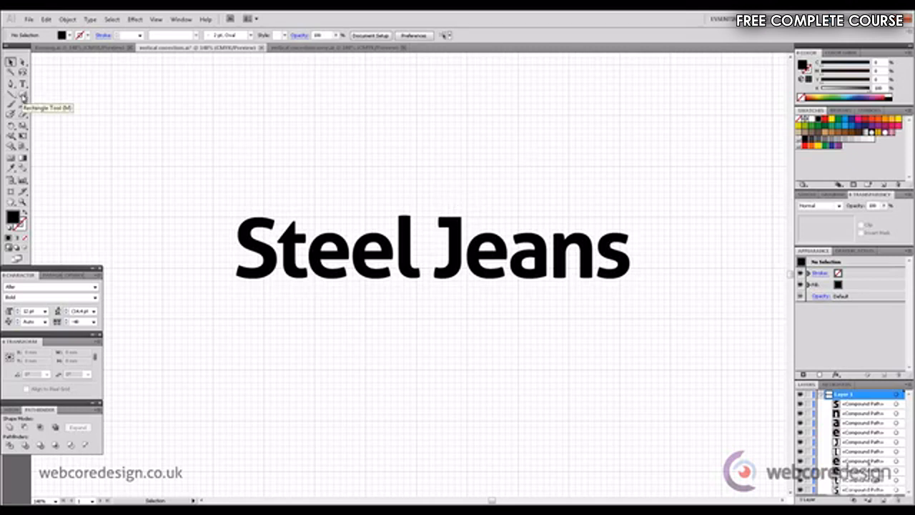
Step: Shorten the letter l of Steel from its top so it aligns with the grid line at the top of the J
click(406, 225)
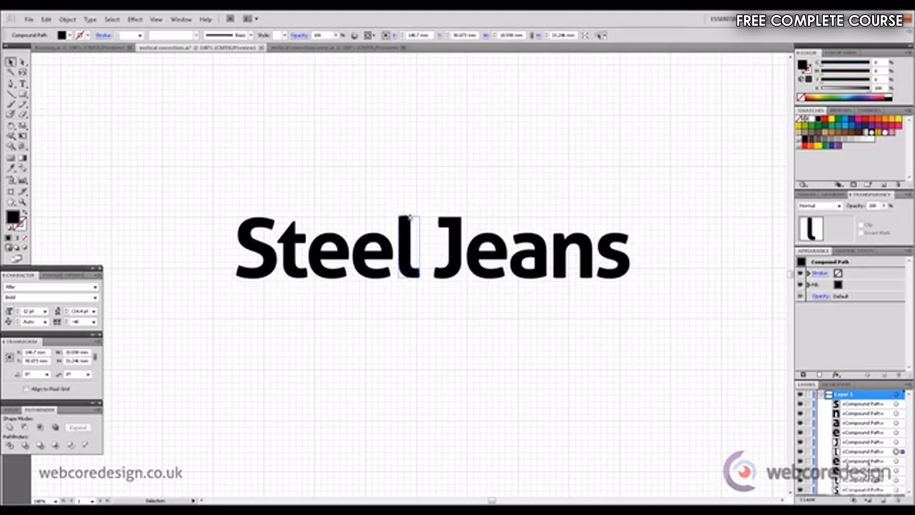
click(438, 189)
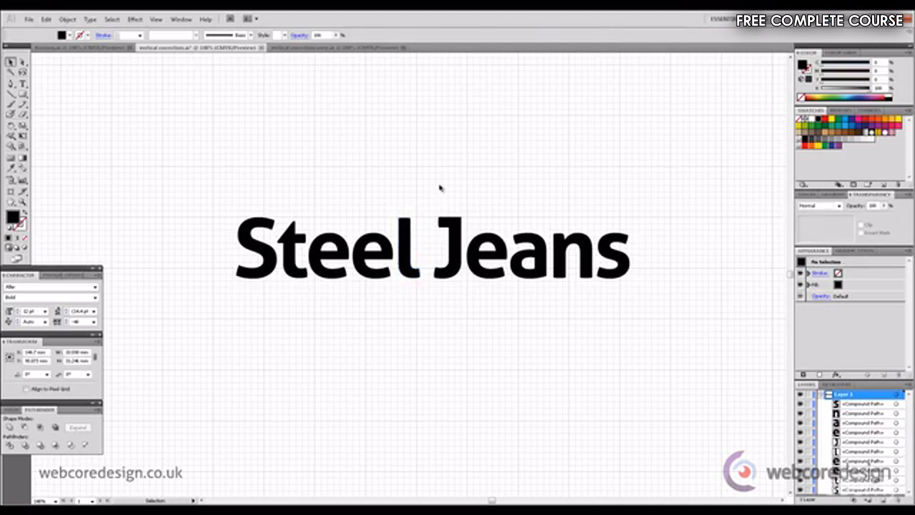
click(411, 228)
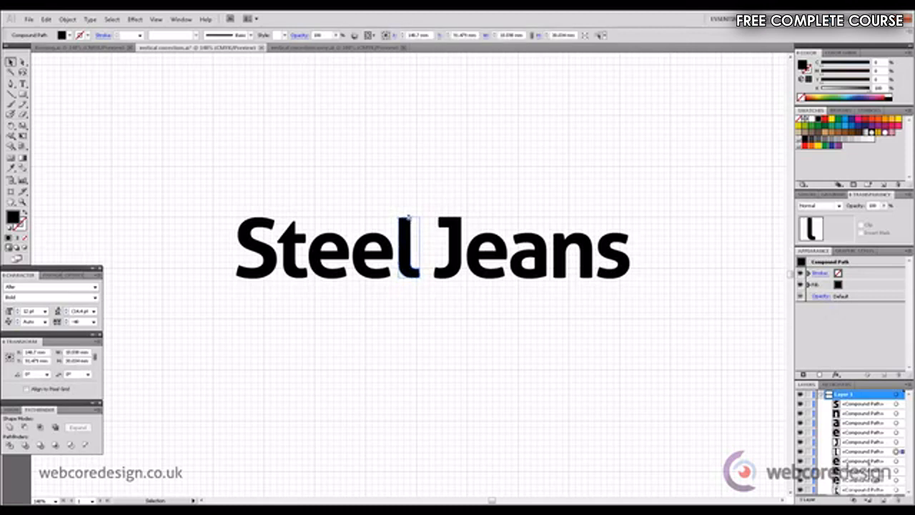
click(429, 200)
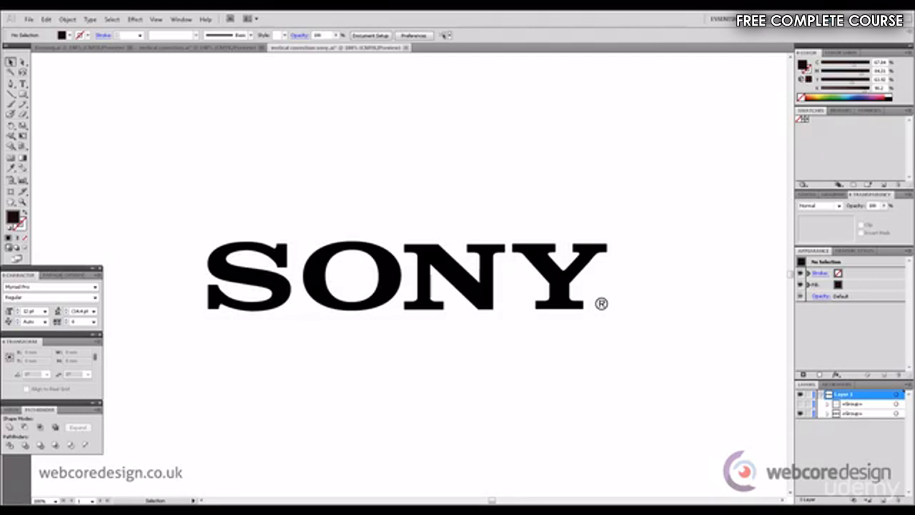
Step: Hide the group of horizontal guide lines and view the two SONY logos at 25% to compare them small
click(800, 412)
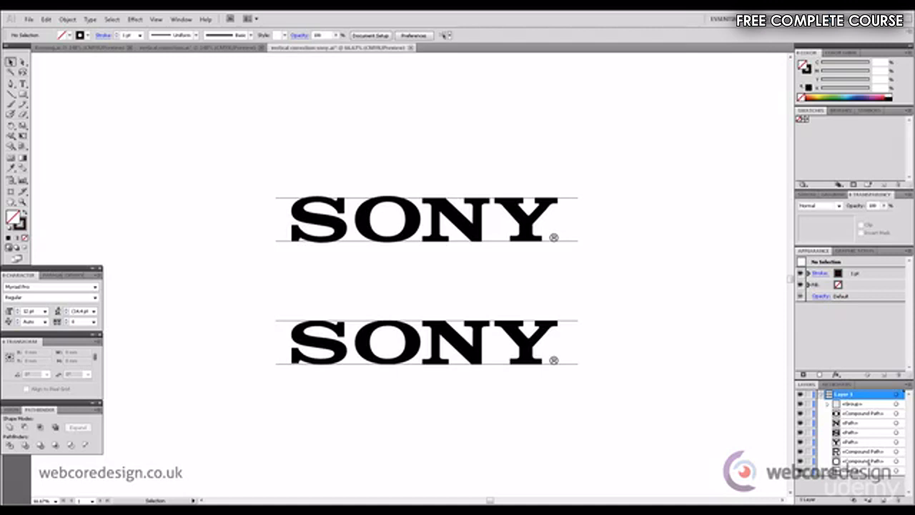
click(800, 405)
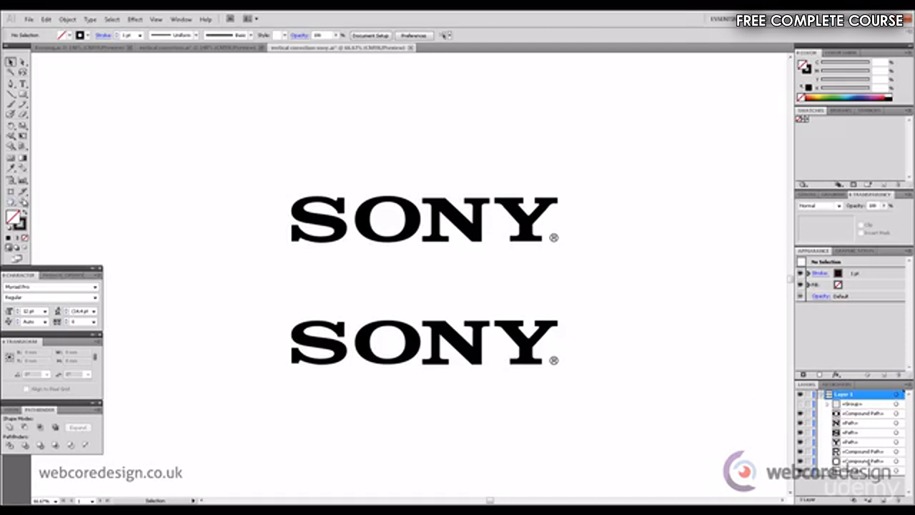
click(23, 202)
alt+click(537, 279)
alt+click(400, 269)
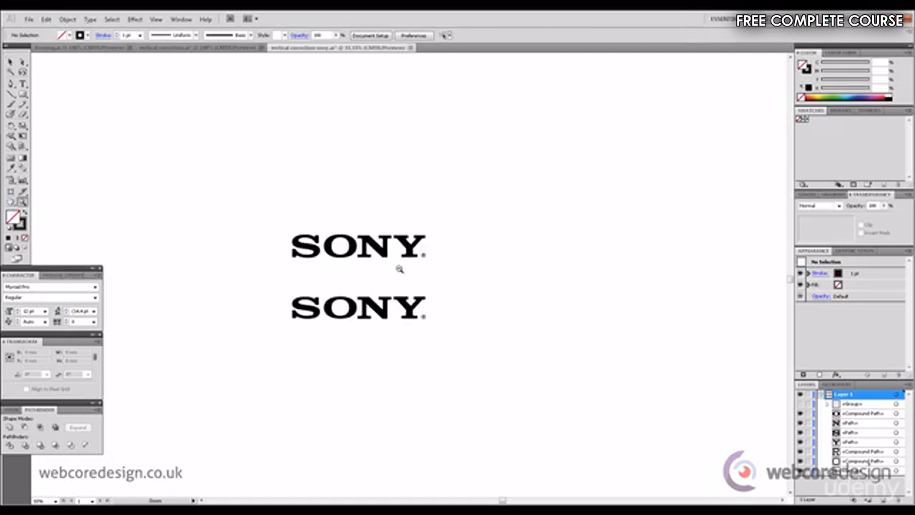
alt+click(405, 271)
alt+click(404, 270)
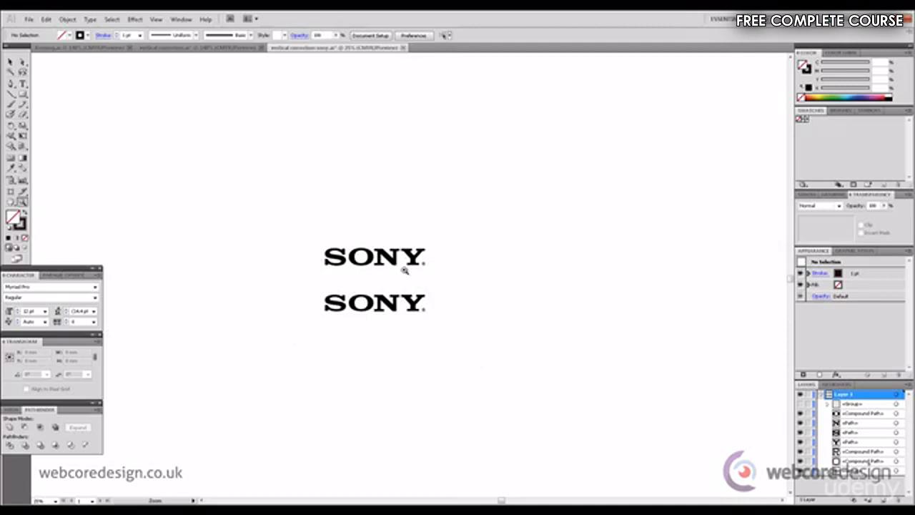
Step: View the two SONY logos enlarged at 100% and swap the fill and stroke to black fill with no stroke
click(10, 62)
key(z)
click(443, 316)
click(352, 263)
click(354, 258)
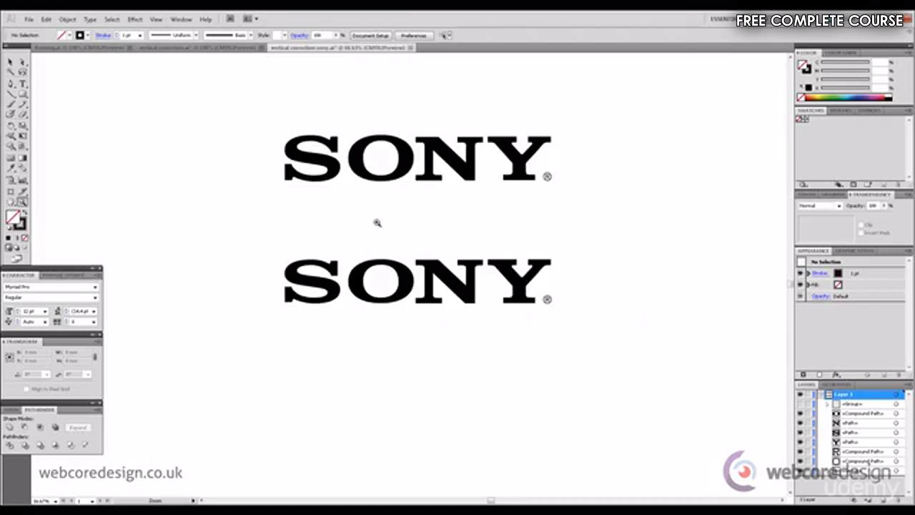
click(378, 224)
key(shift+x)
key(v)
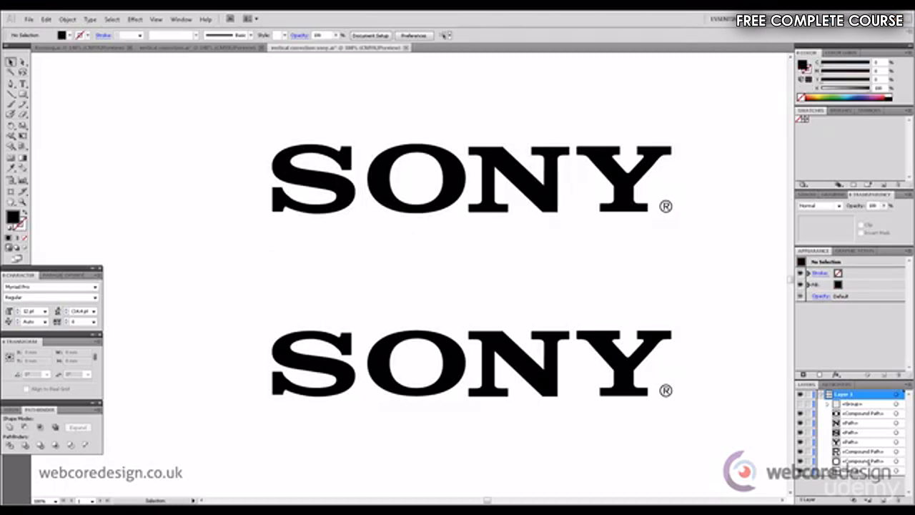